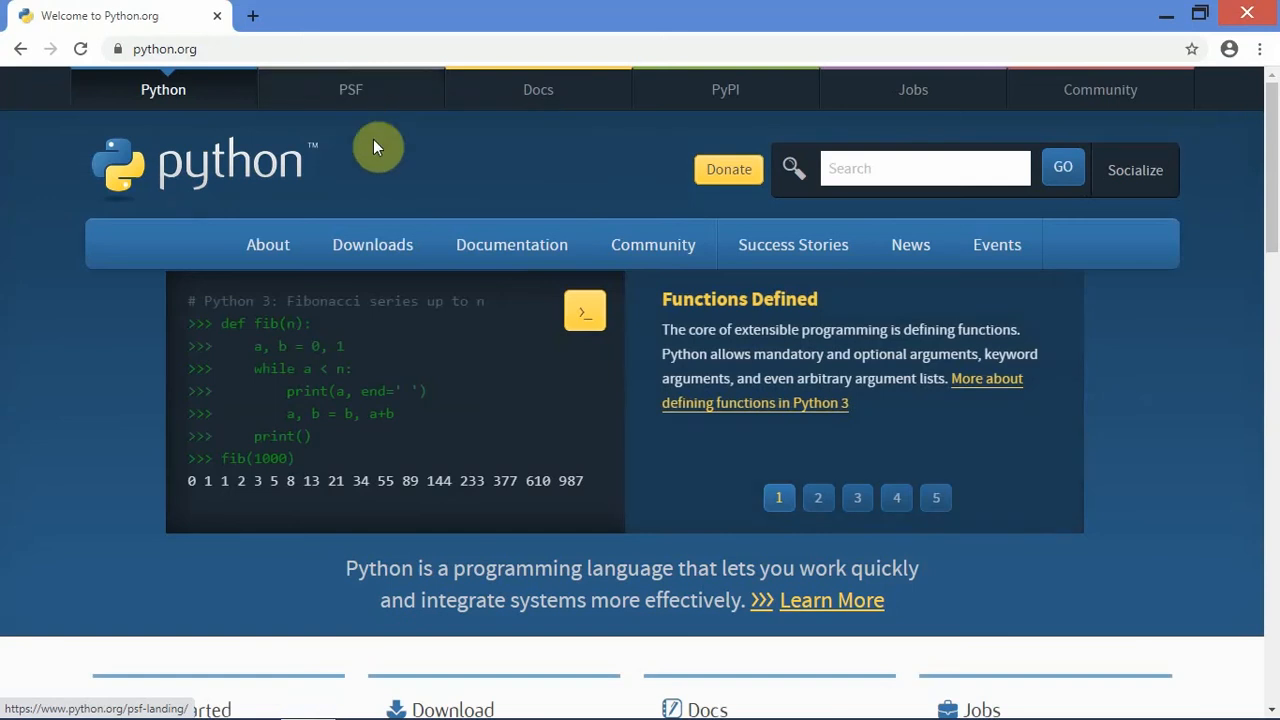
Step: Download the Python 3.8.3 installer for Windows from the python.org downloads page
click(382, 245)
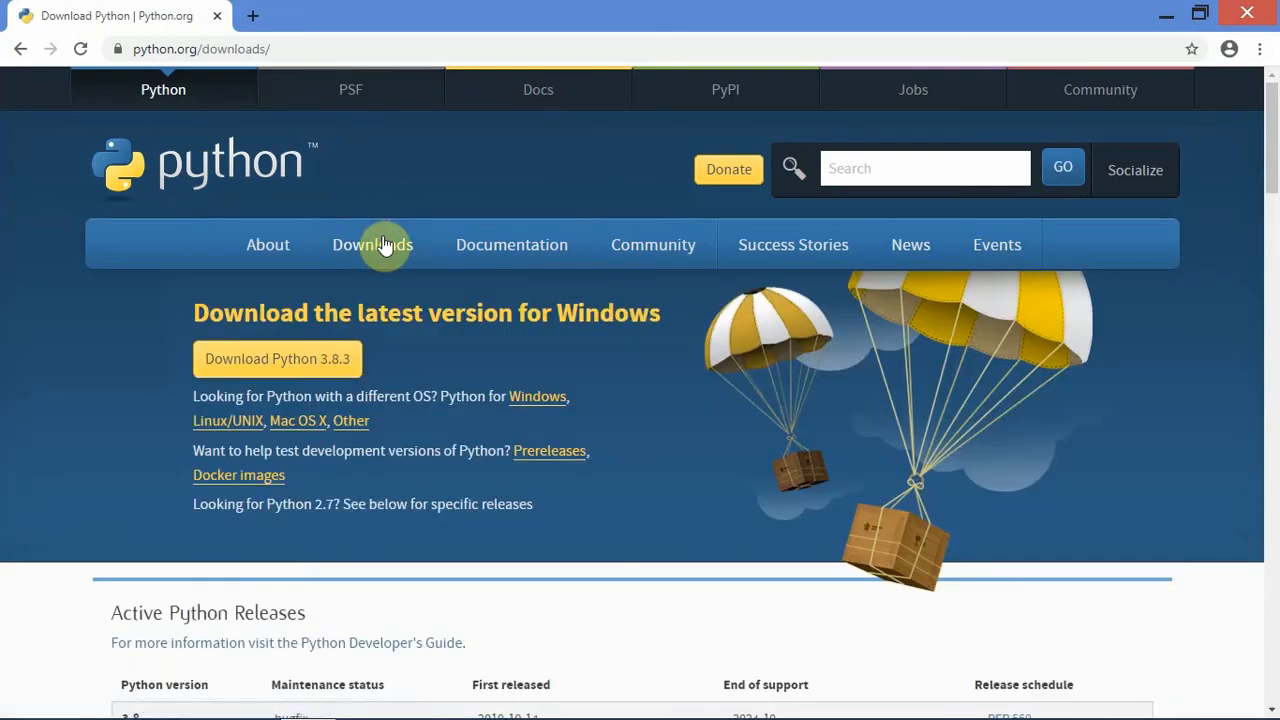
click(256, 360)
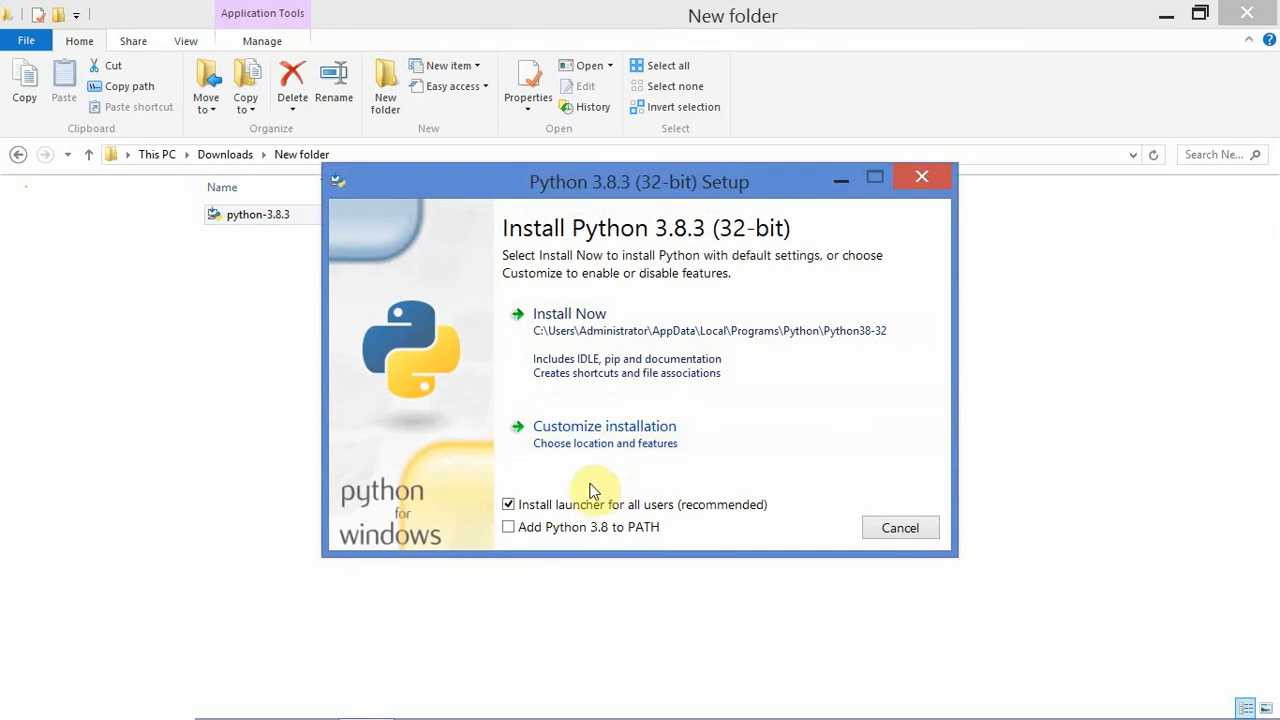
Step: Install Python 3.8.3 (32-bit) with the default settings and Python 3.8 added to PATH, checking the optional features first
click(509, 528)
click(592, 429)
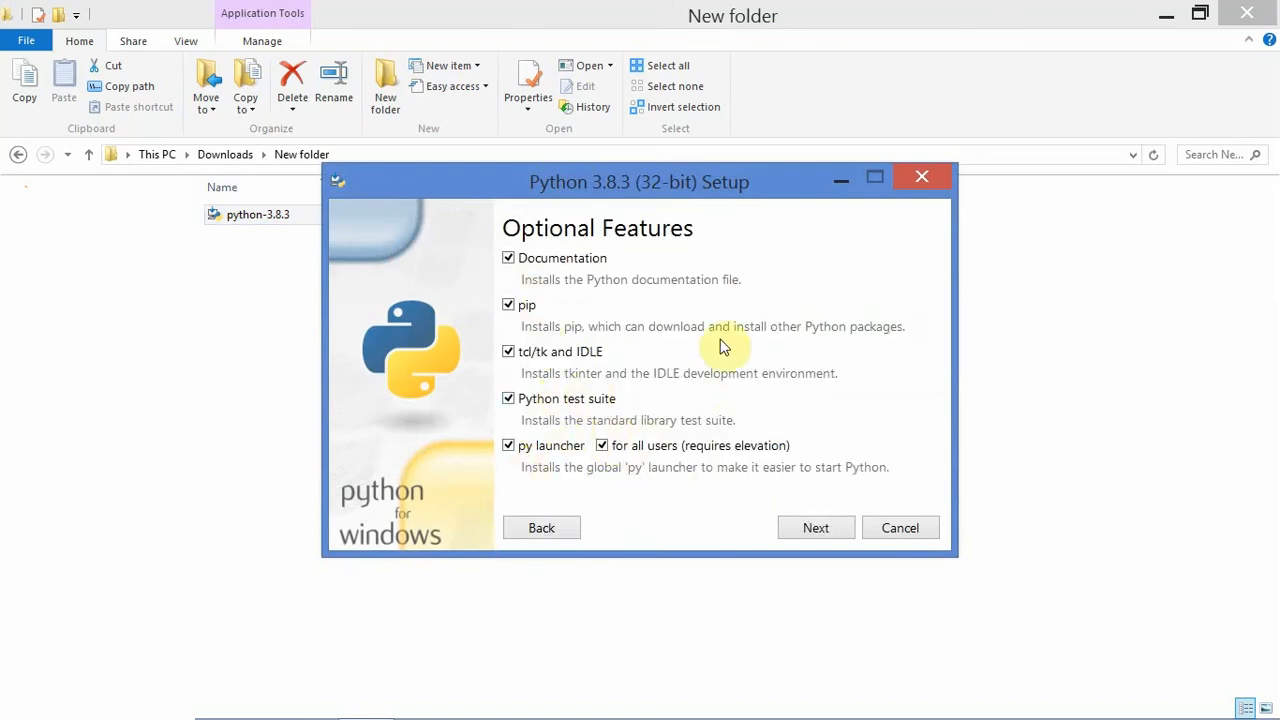
click(538, 525)
click(556, 340)
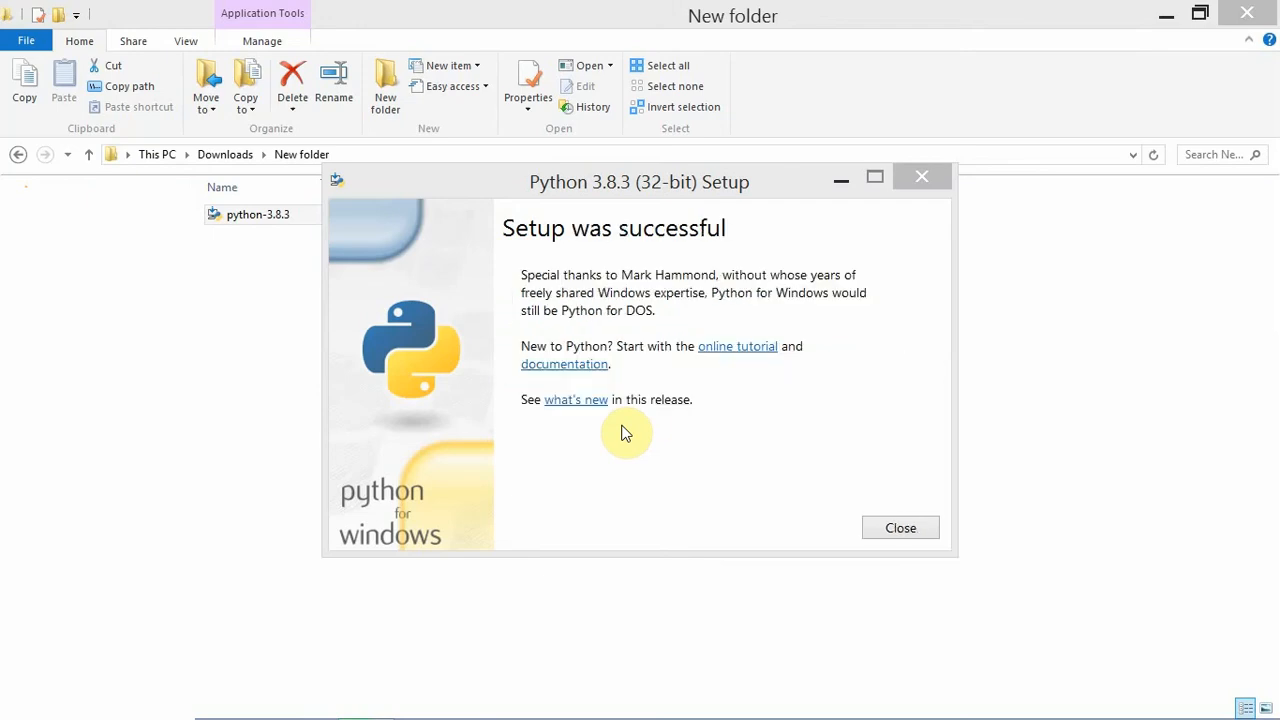
click(620, 419)
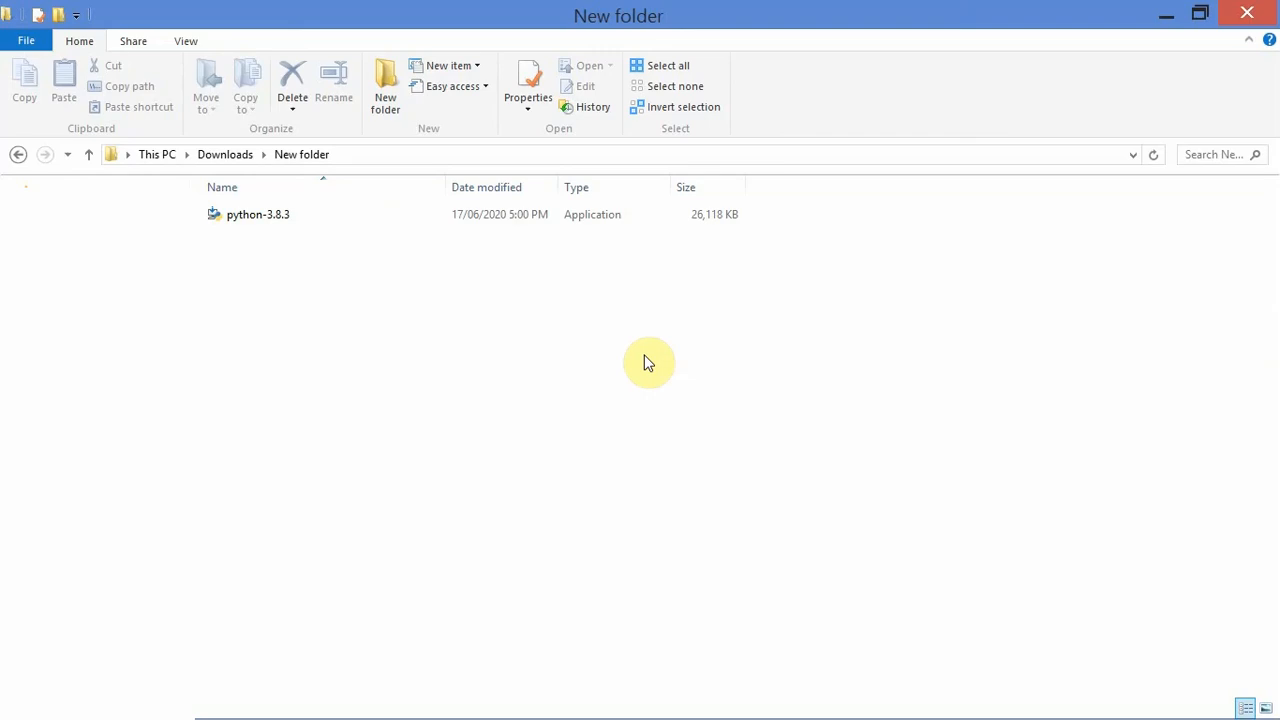
Step: Open a Command Prompt and run python to check the installed version
key(super+r)
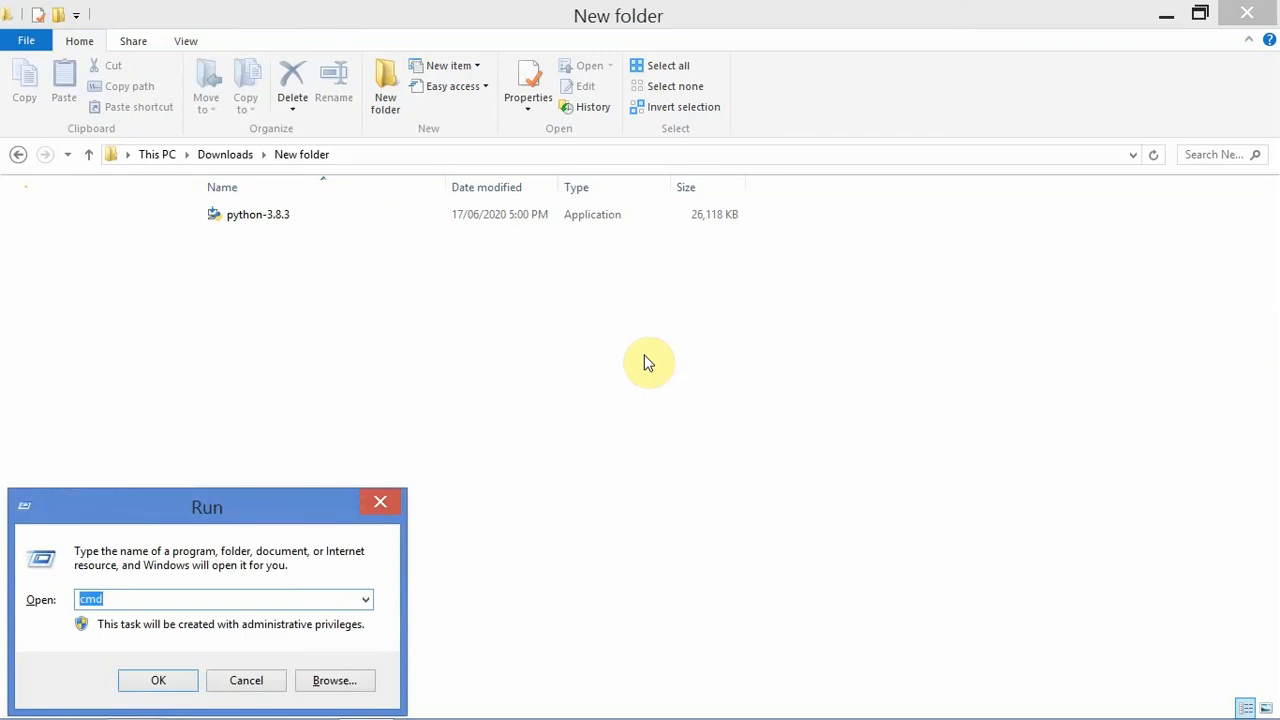
key(Return)
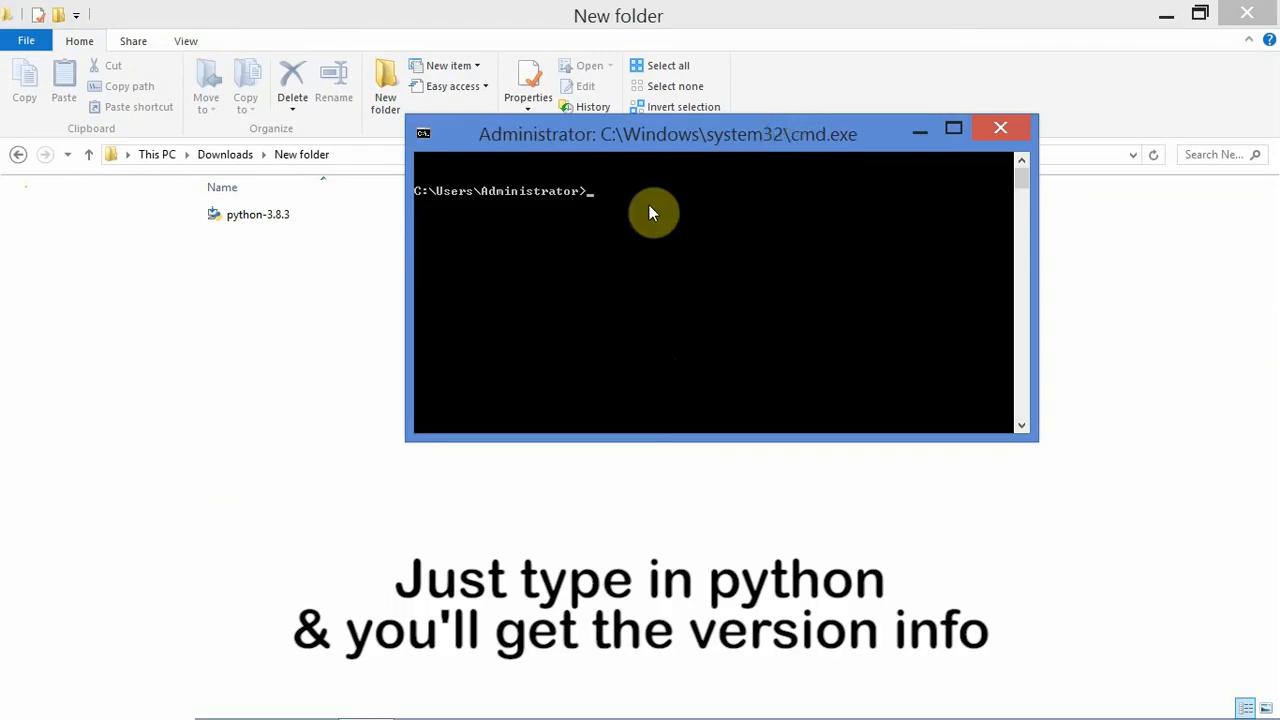
text(python)
key(Return)
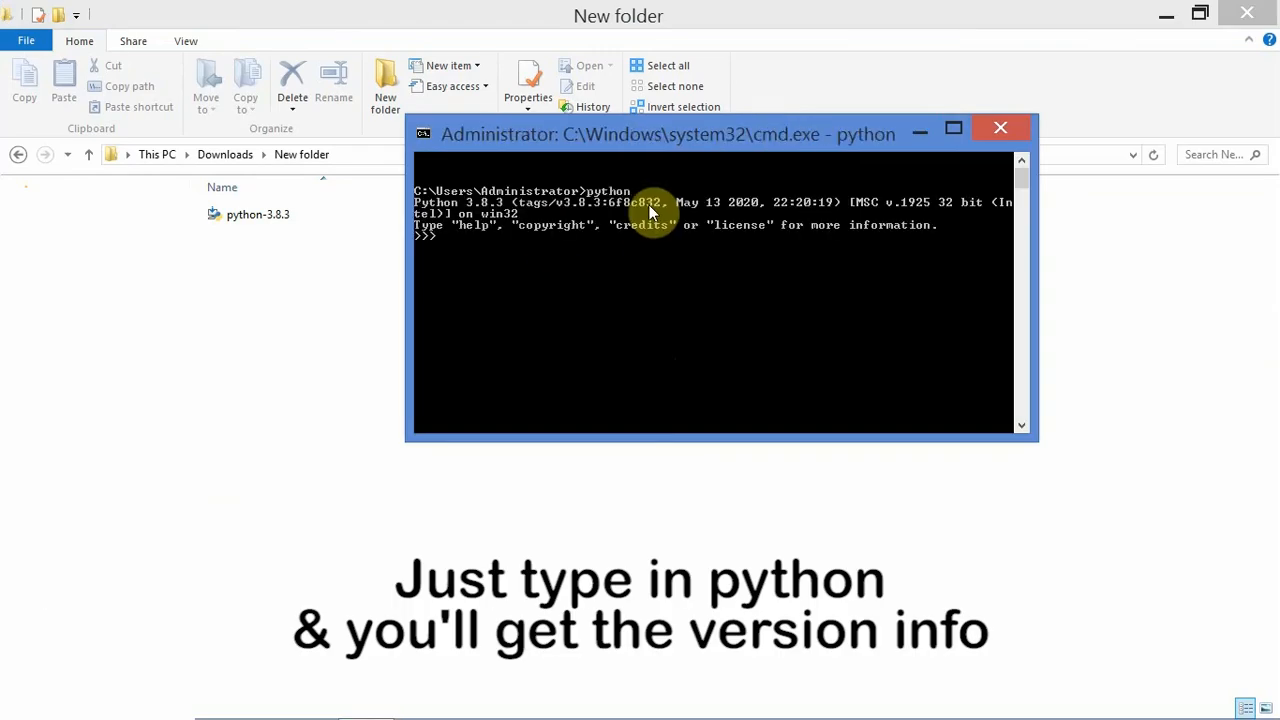
click(500, 204)
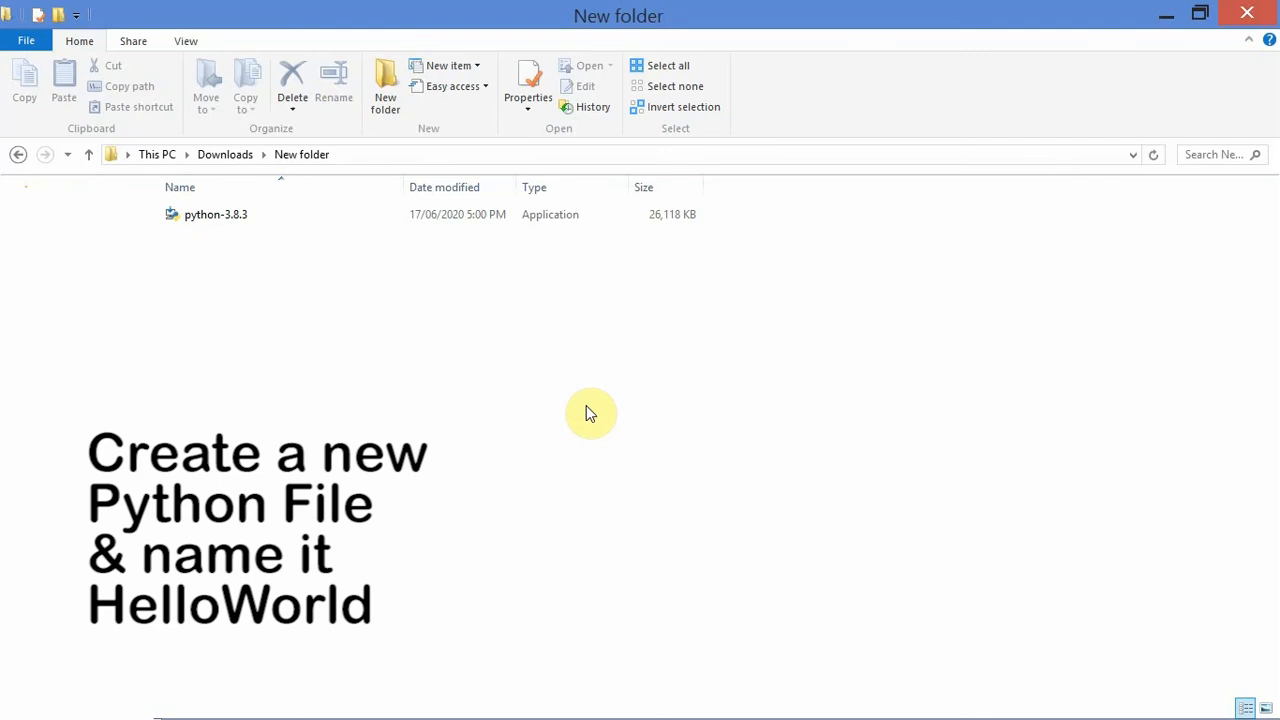
Step: Create a new Python file named HelloWorld in Downloads\New folder
right_click(587, 407)
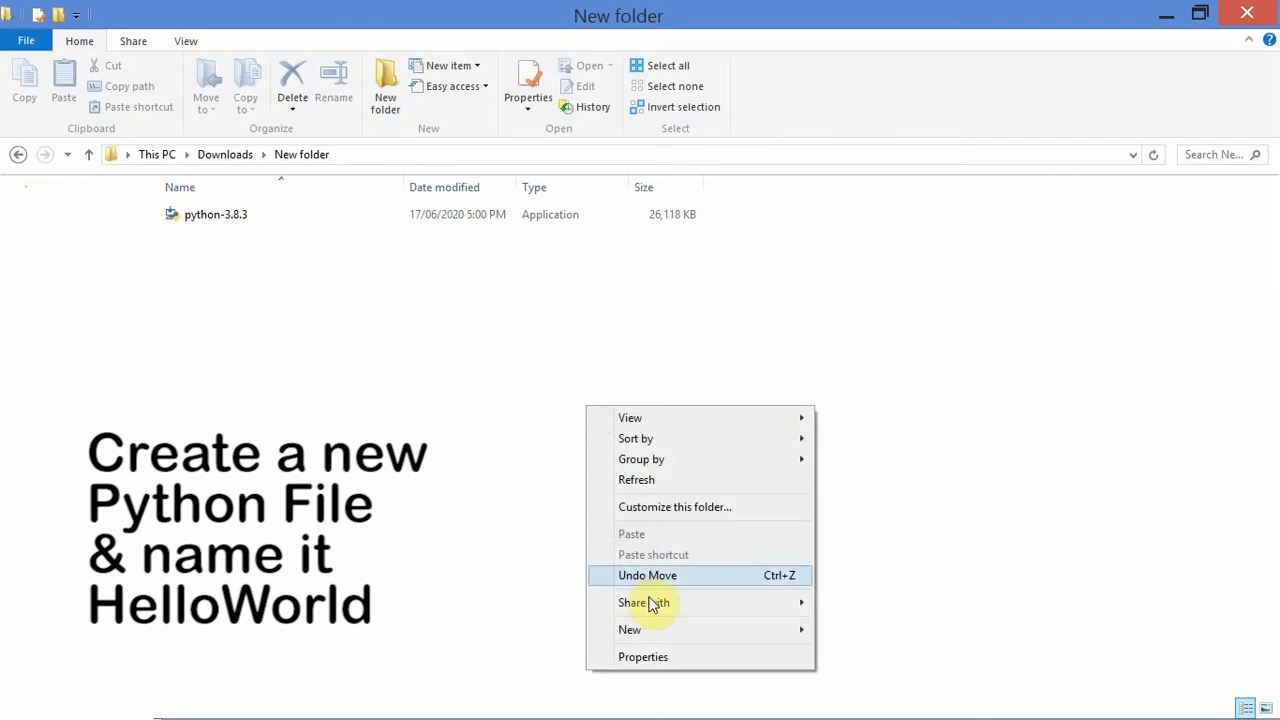
mouse_move(652, 632)
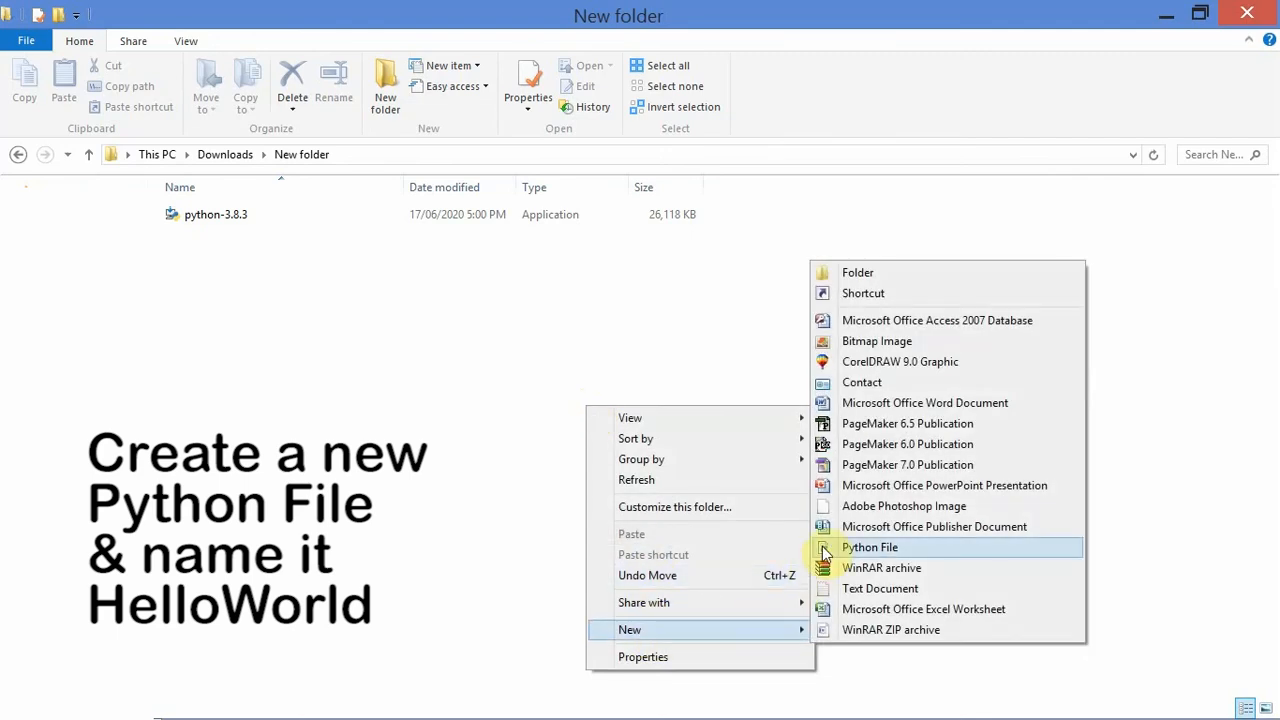
click(868, 547)
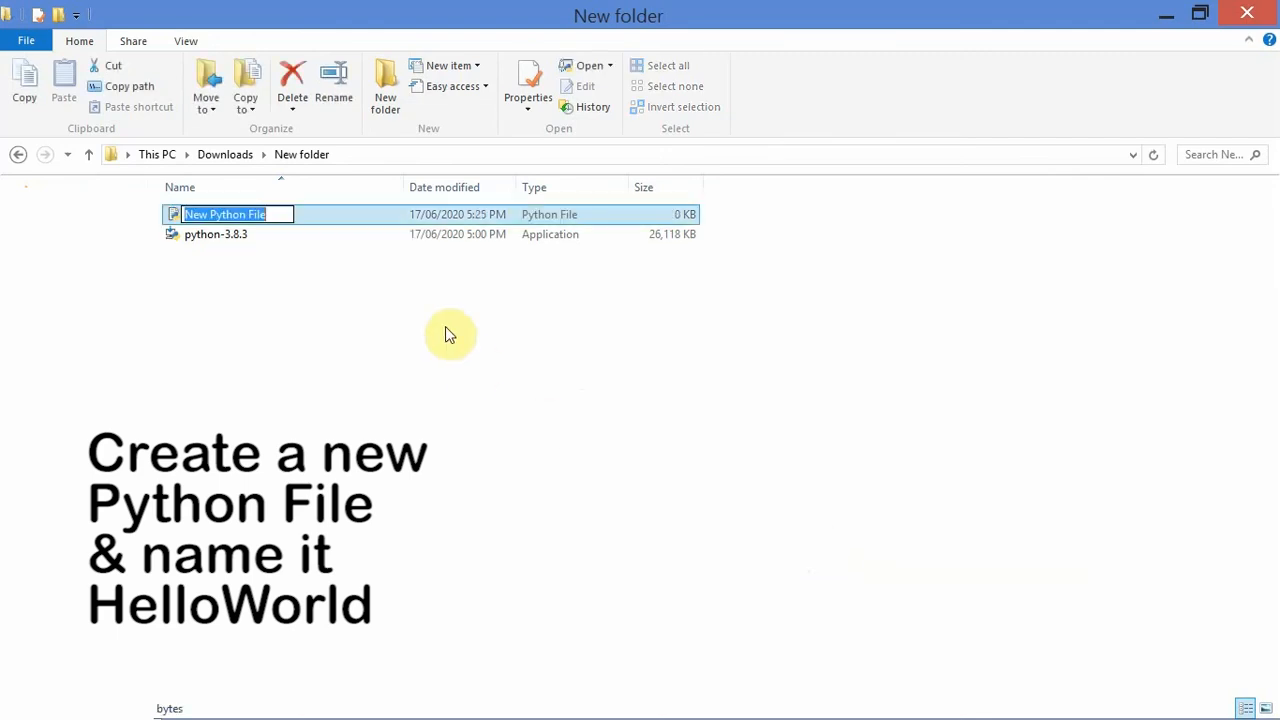
text(Hello)
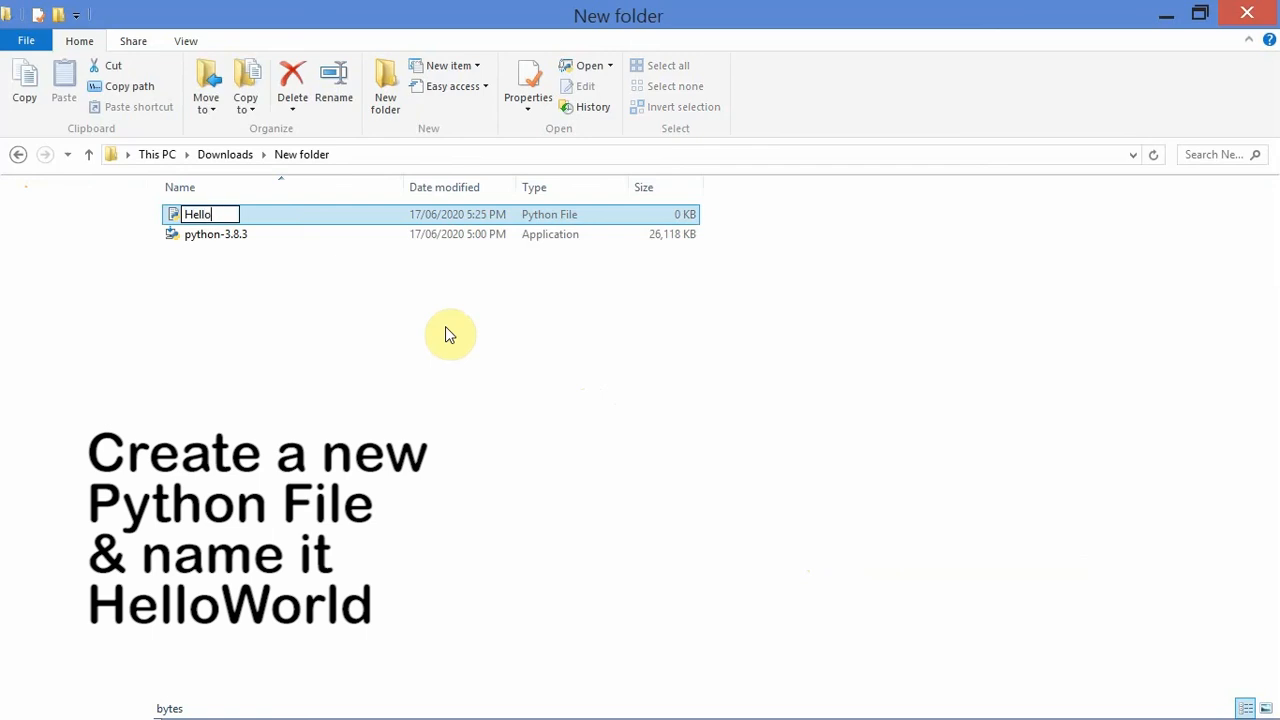
text(World)
key(Return)
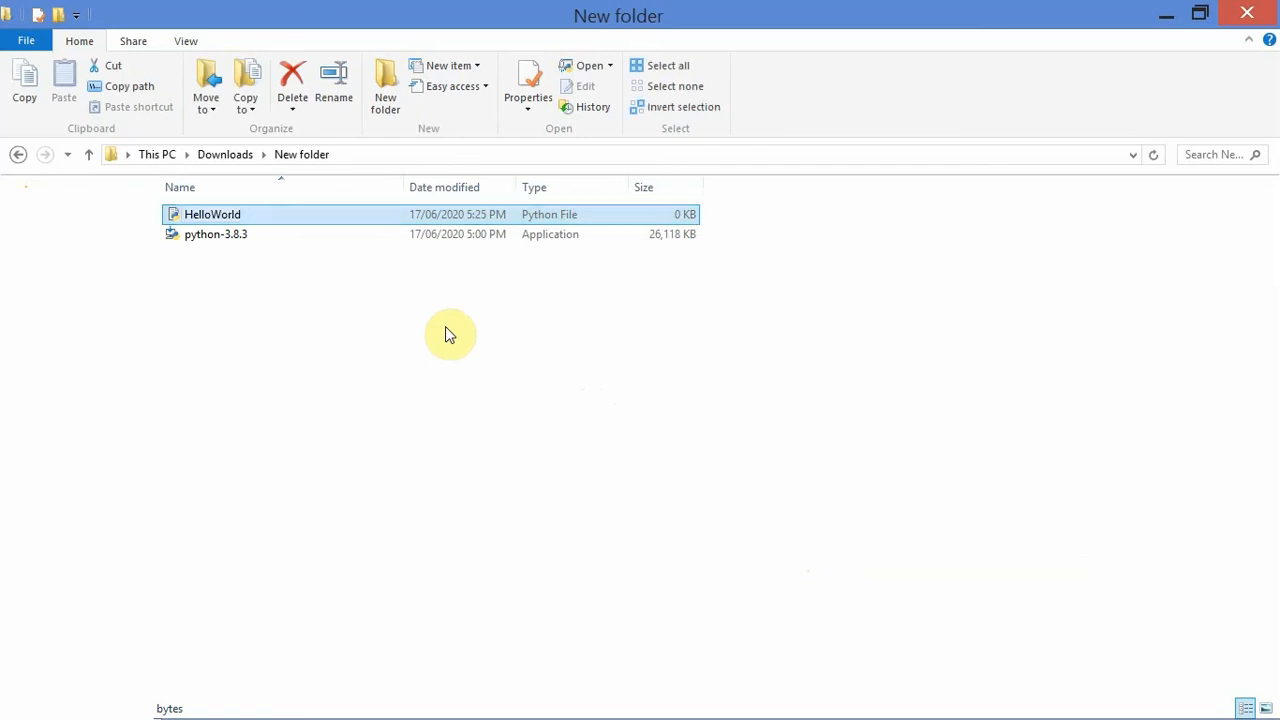
Step: Open the HelloWorld file for editing in IDLE 3.8 (32-bit)
right_click(399, 207)
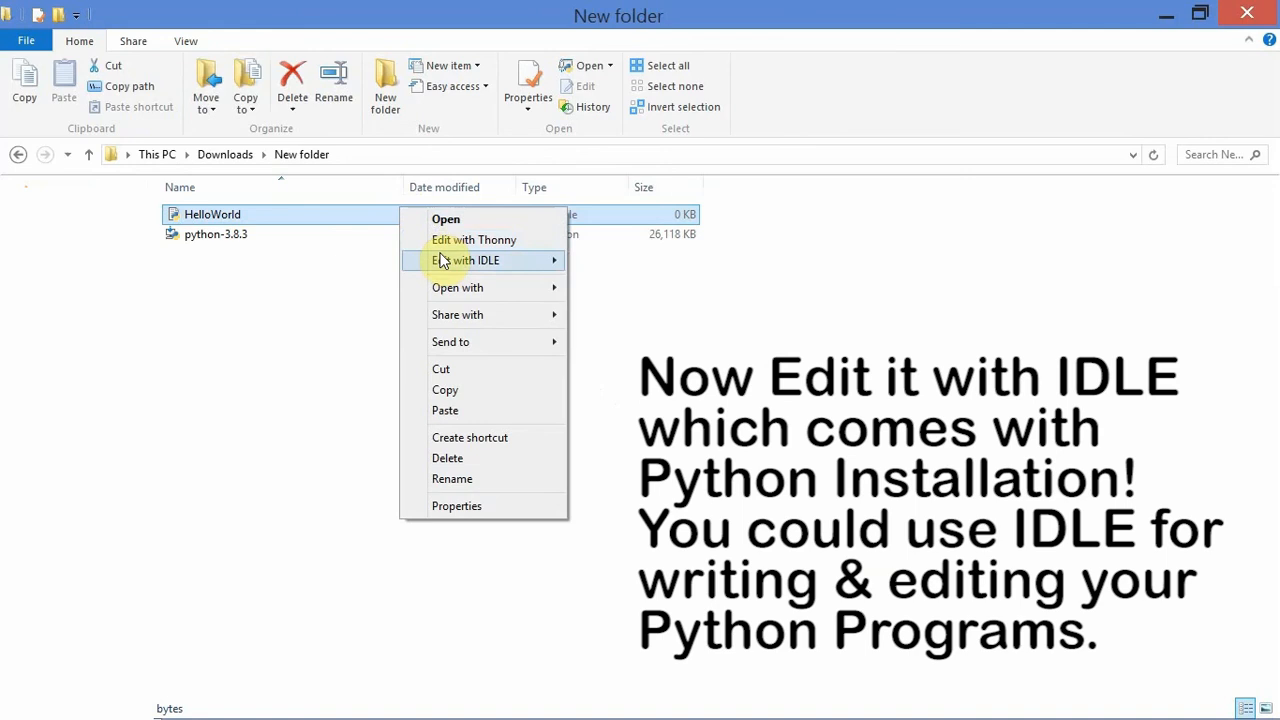
mouse_move(440, 258)
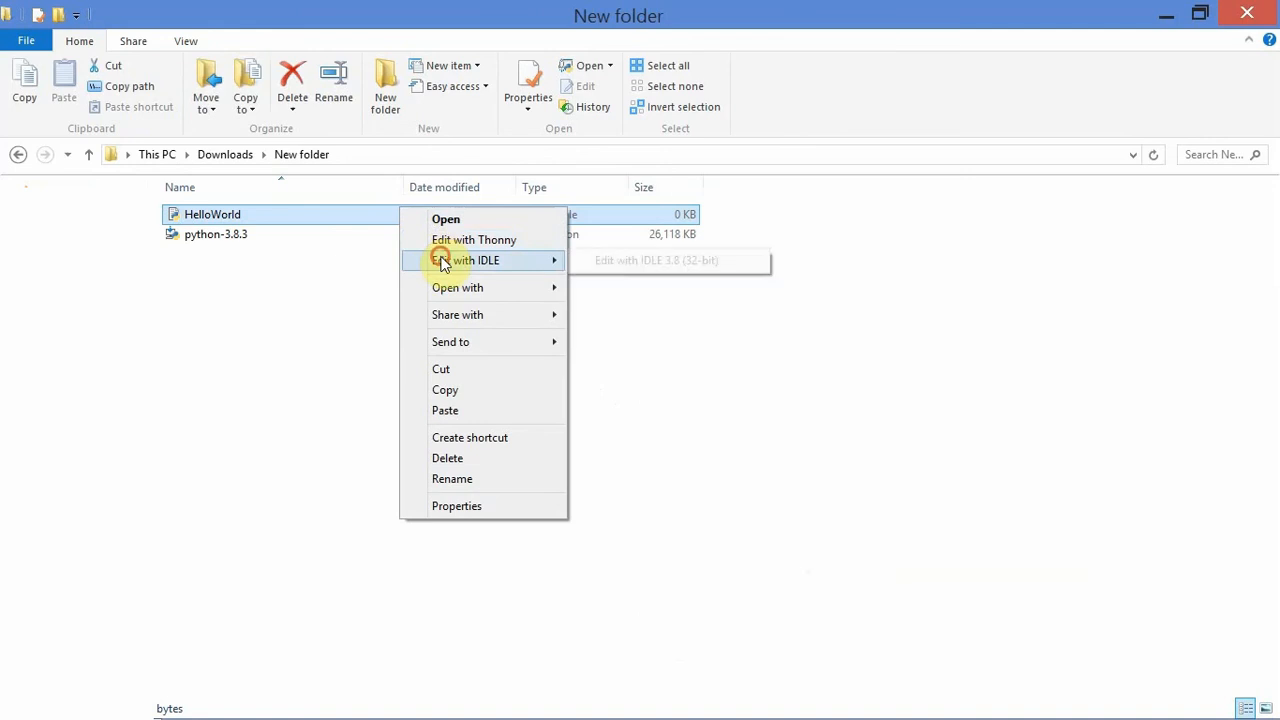
click(585, 259)
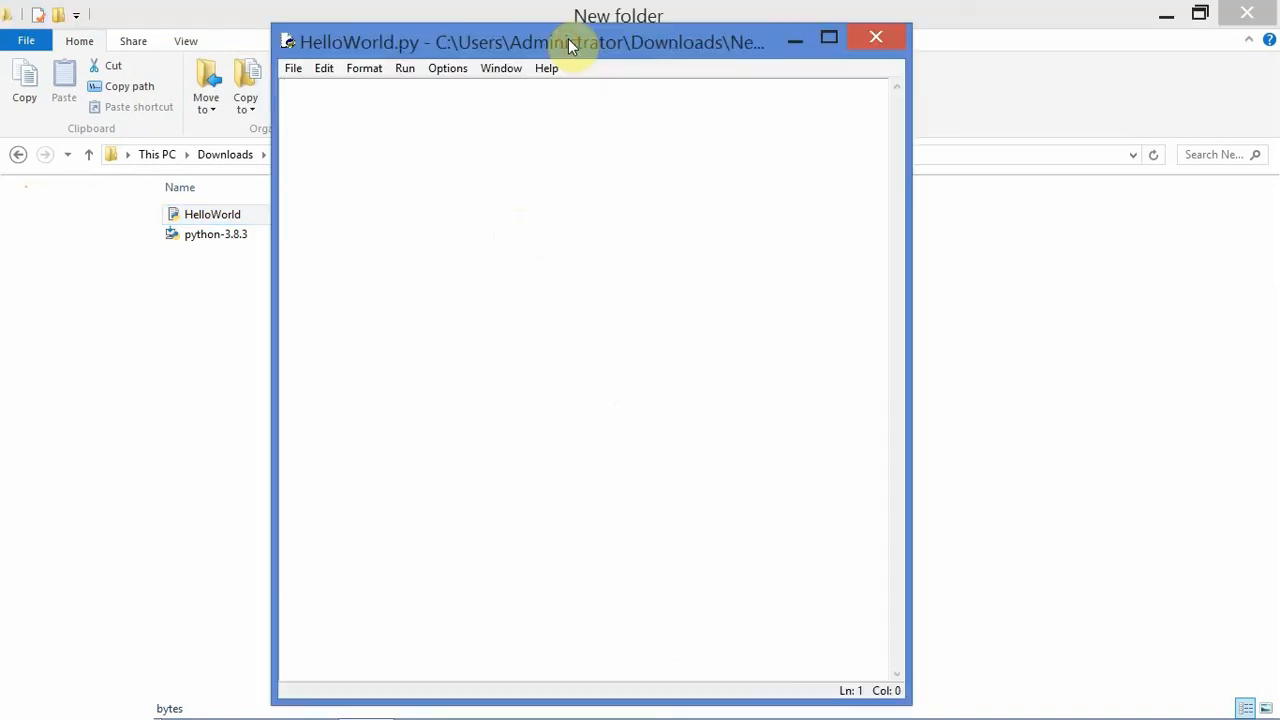
Step: Write the script's first line as print("Hello World!")
text(print())
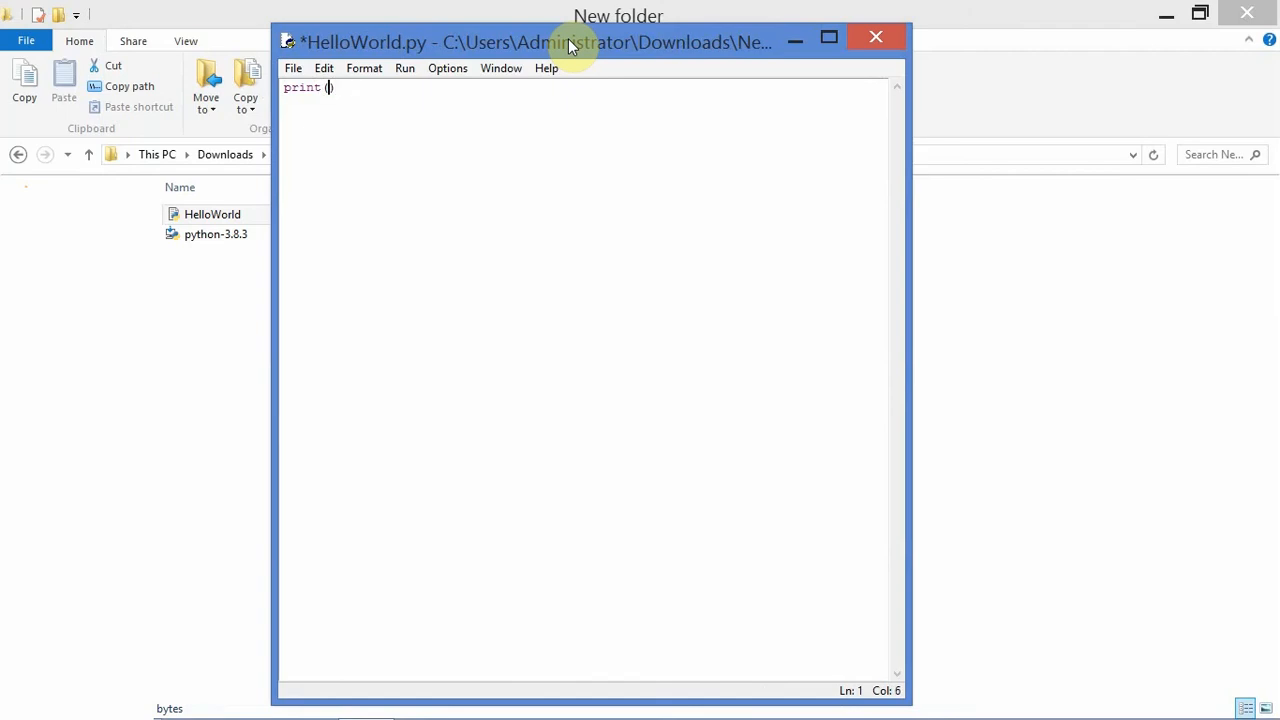
text("")
key(Left)
text(Hello World)
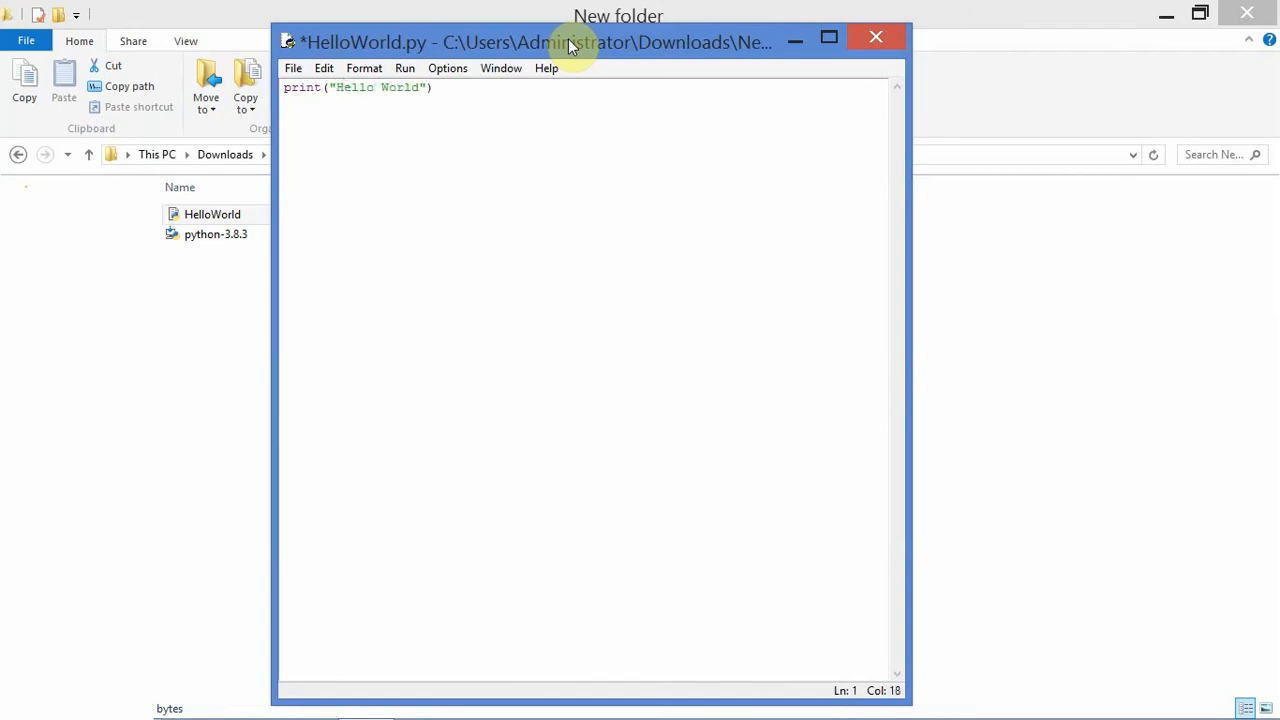
text(!)
key(Right)
key(Right)
Step: Add a second line that reads the input: name= input("Enter your name please: ")
key(Return)
text(print)
key(BackSpace)
key(BackSpace)
key(BackSpace)
key(BackSpace)
key(BackSpace)
text(name= input ())
key(Left)
text("")
key(Left)
text(Enter your name )
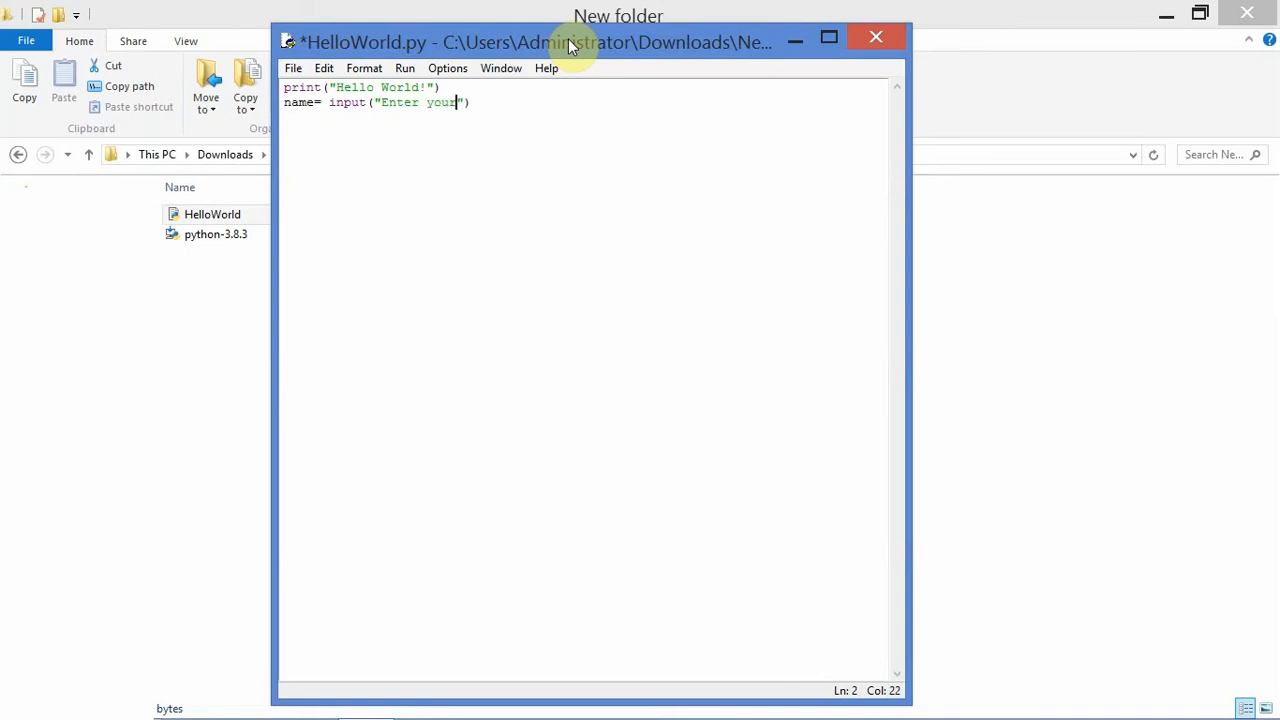
text(please:)
key(Right)
key(Right)
Step: Add a third line, print("So you're",name), and close the script with its changes saved
key(Return)
text(print())
key(Left)
text("")
key(Left)
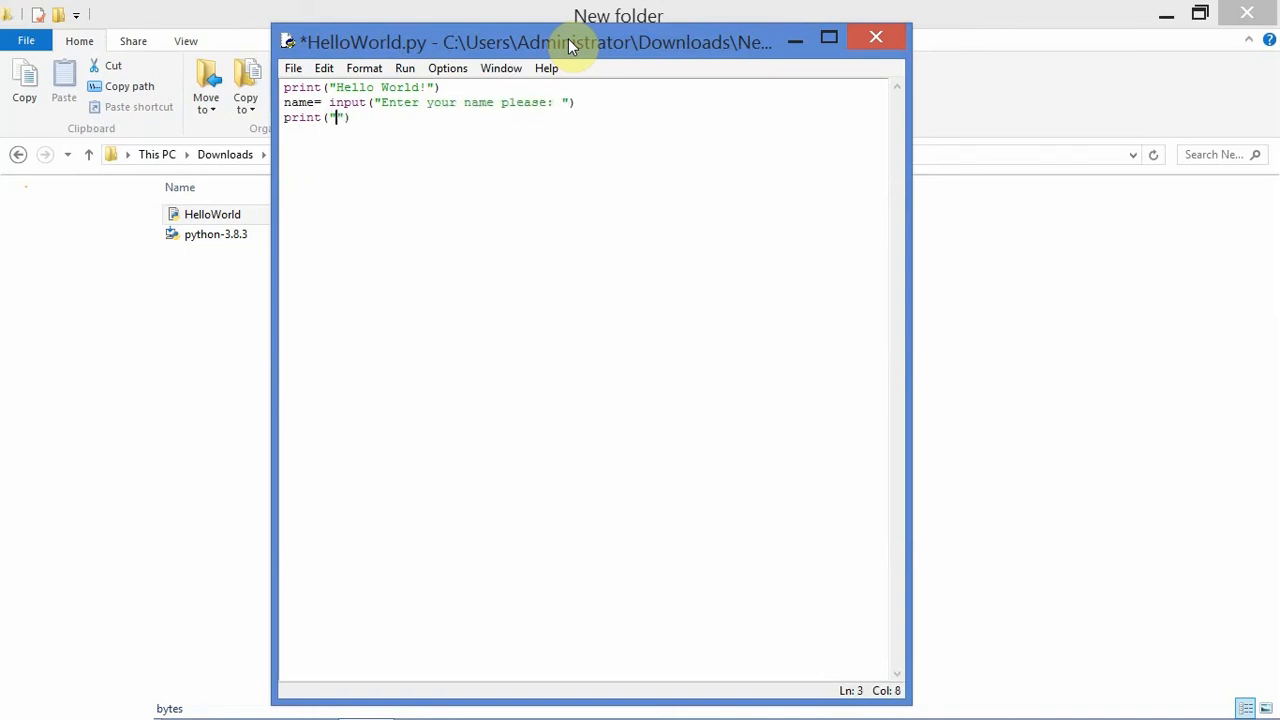
text(So you're)
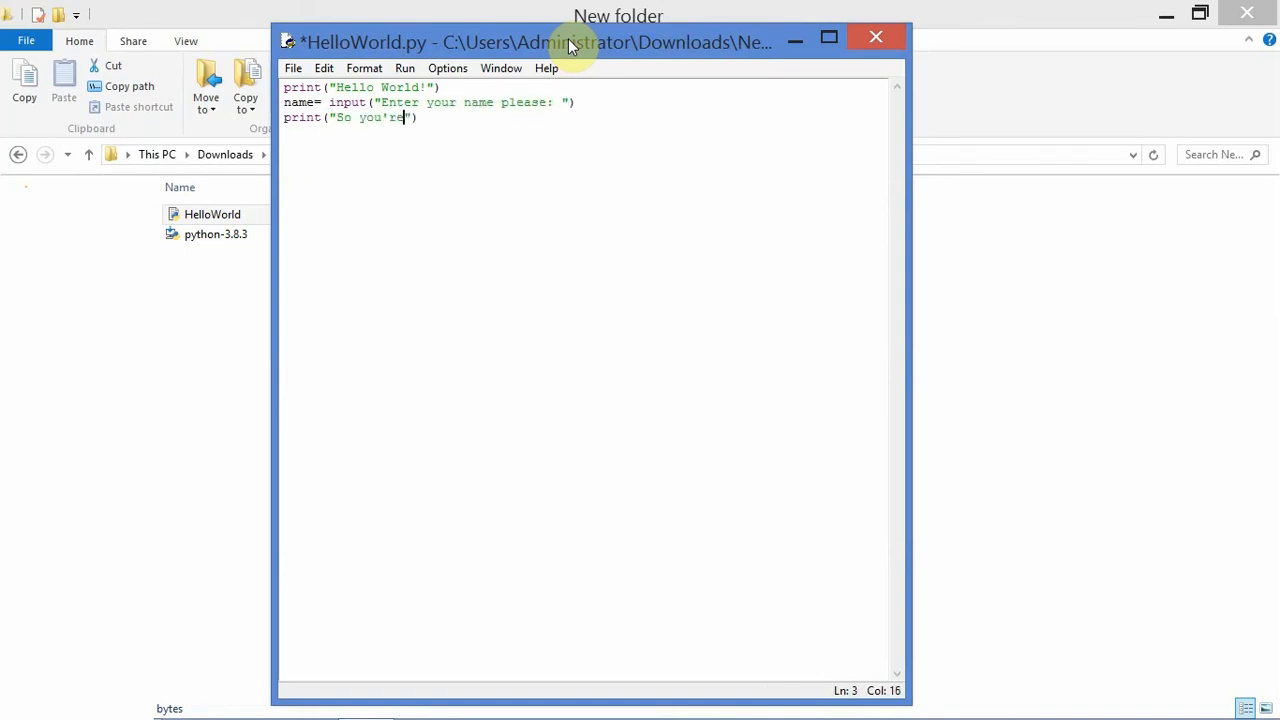
key(Right)
key(BackSpace)
key(BackSpace)
text(",name)
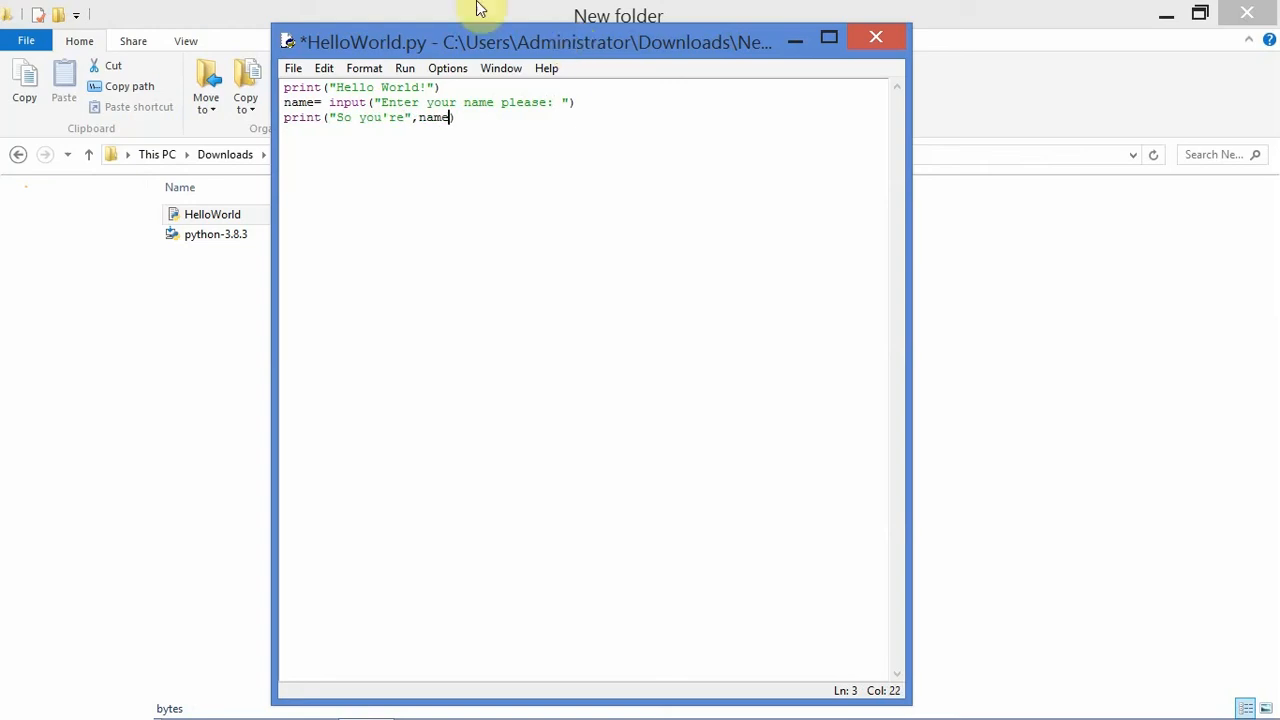
click(883, 37)
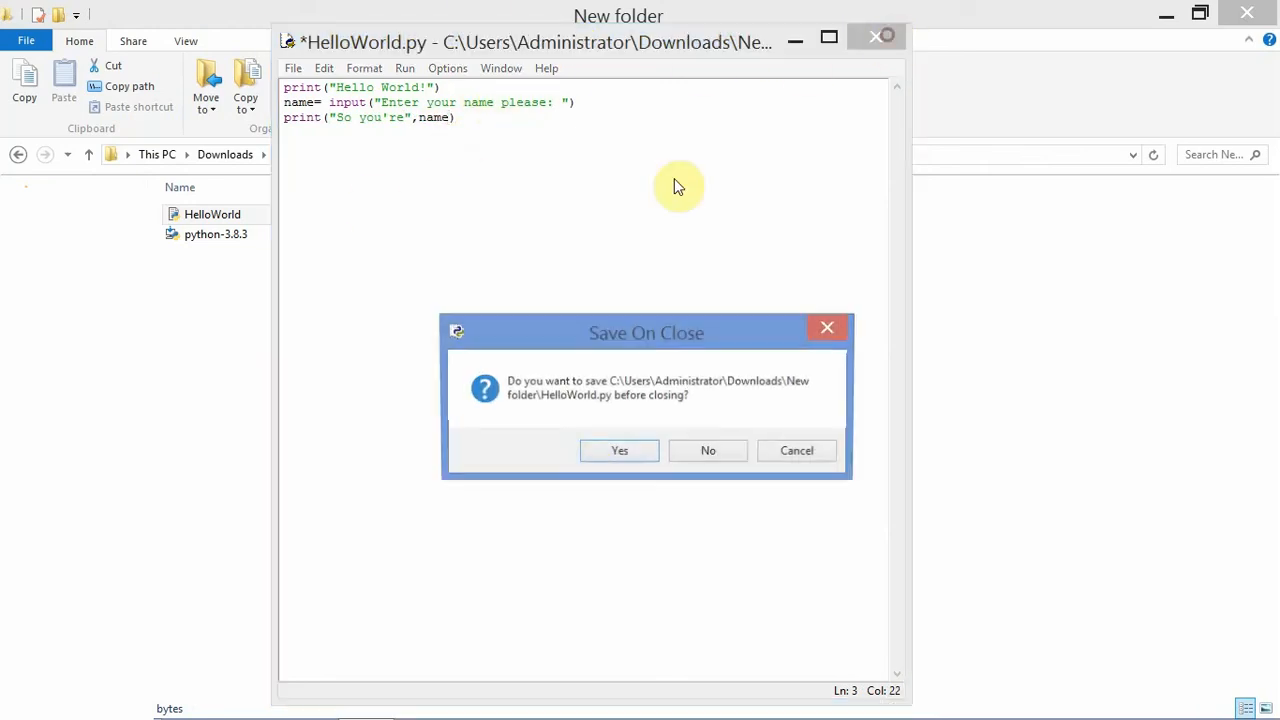
click(608, 452)
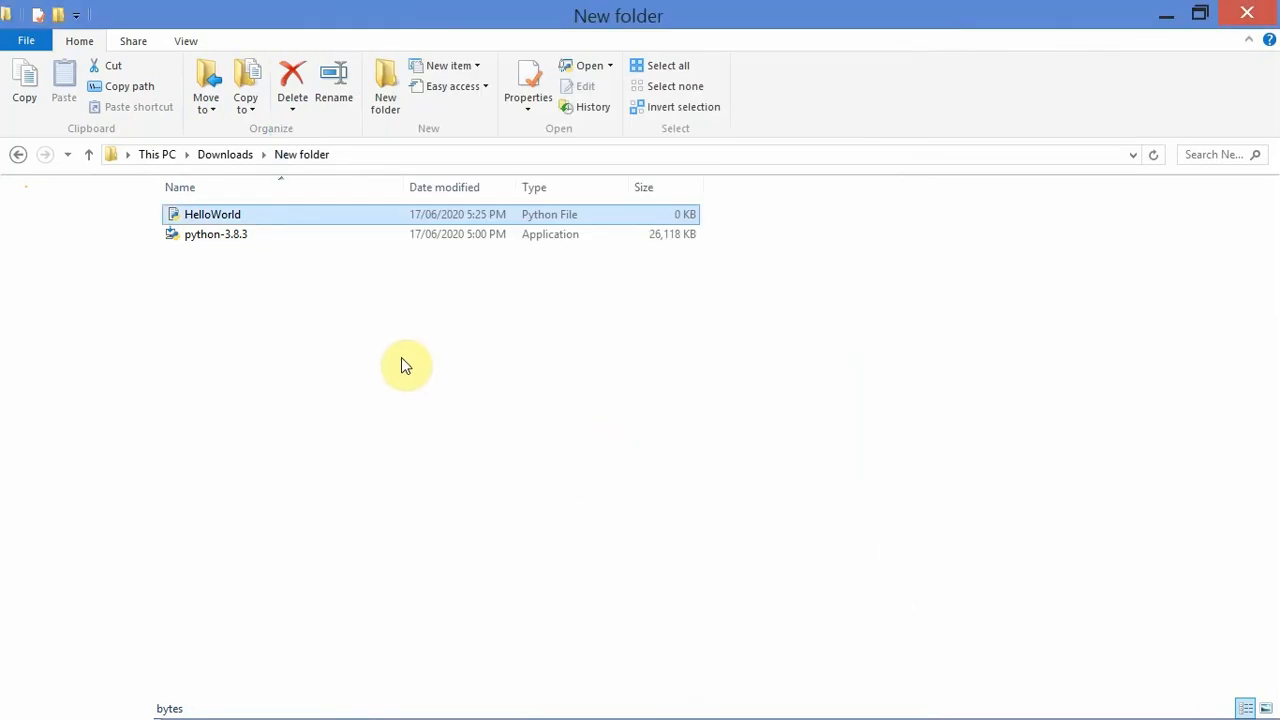
Step: Open a Command Prompt and change the directory to downloads and its subfolder New Folder
key(super+r)
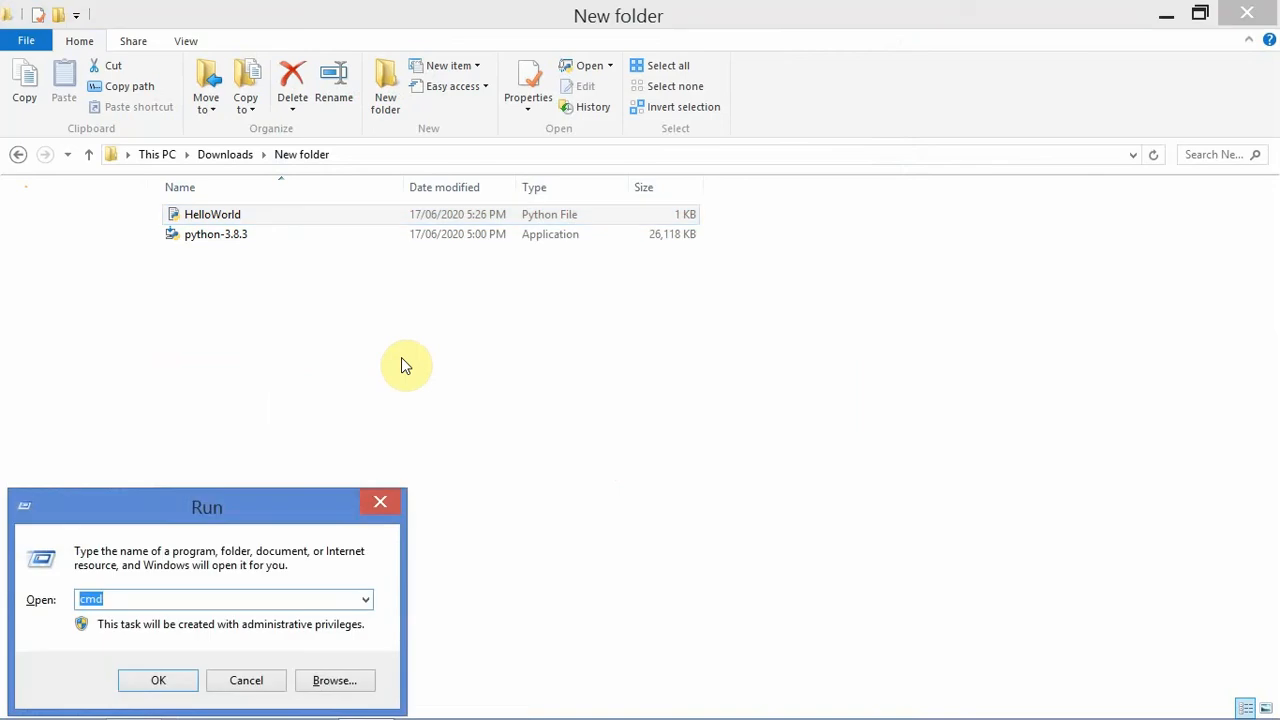
key(Return)
text(cd )
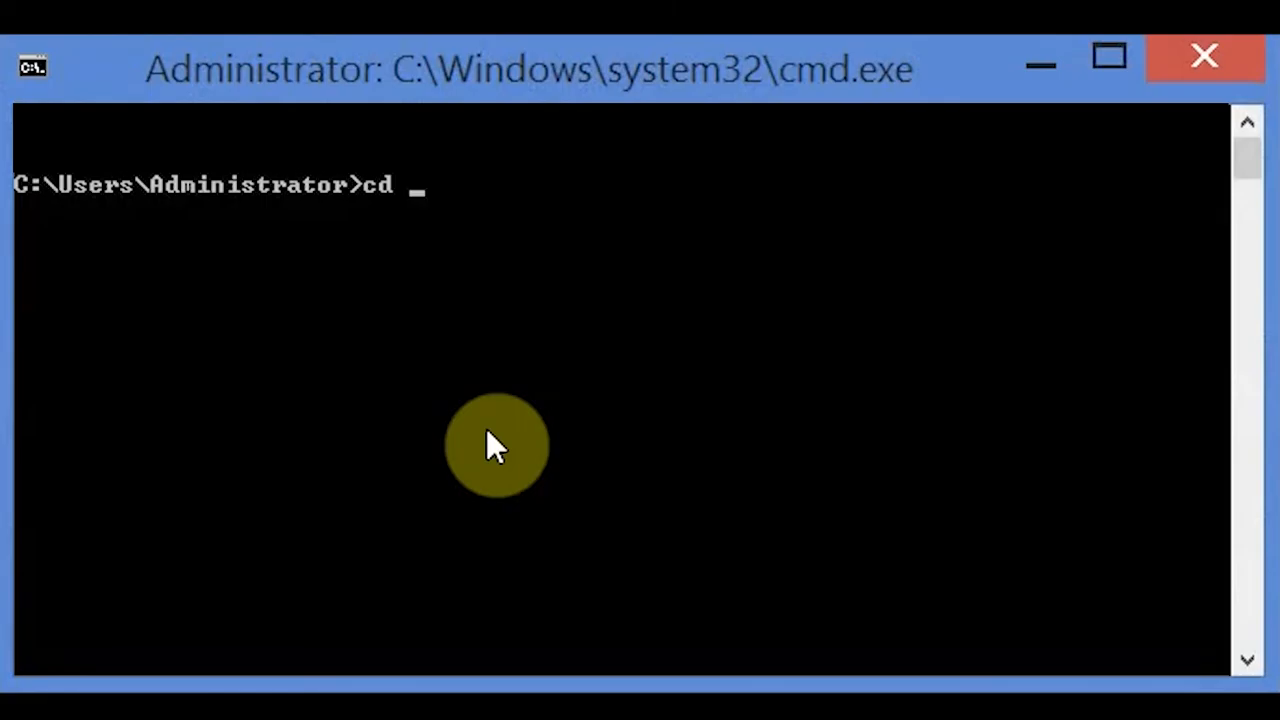
text(downloads)
key(Return)
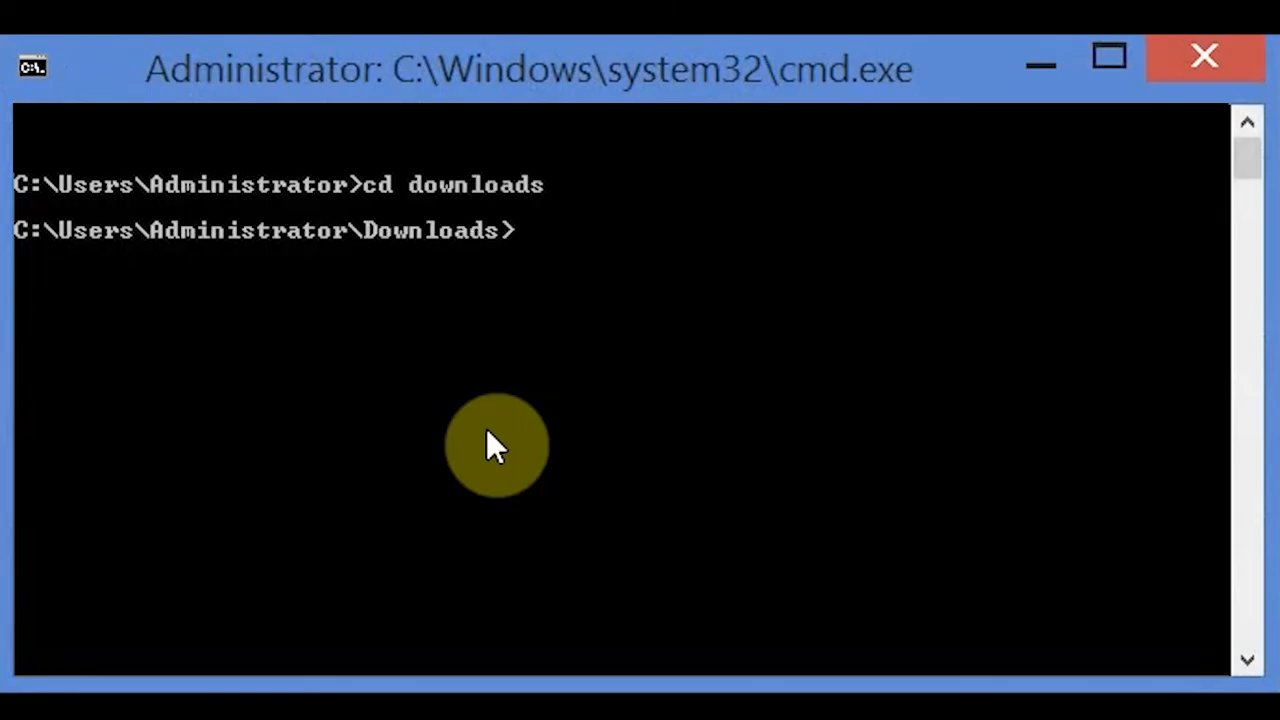
text(cd new)
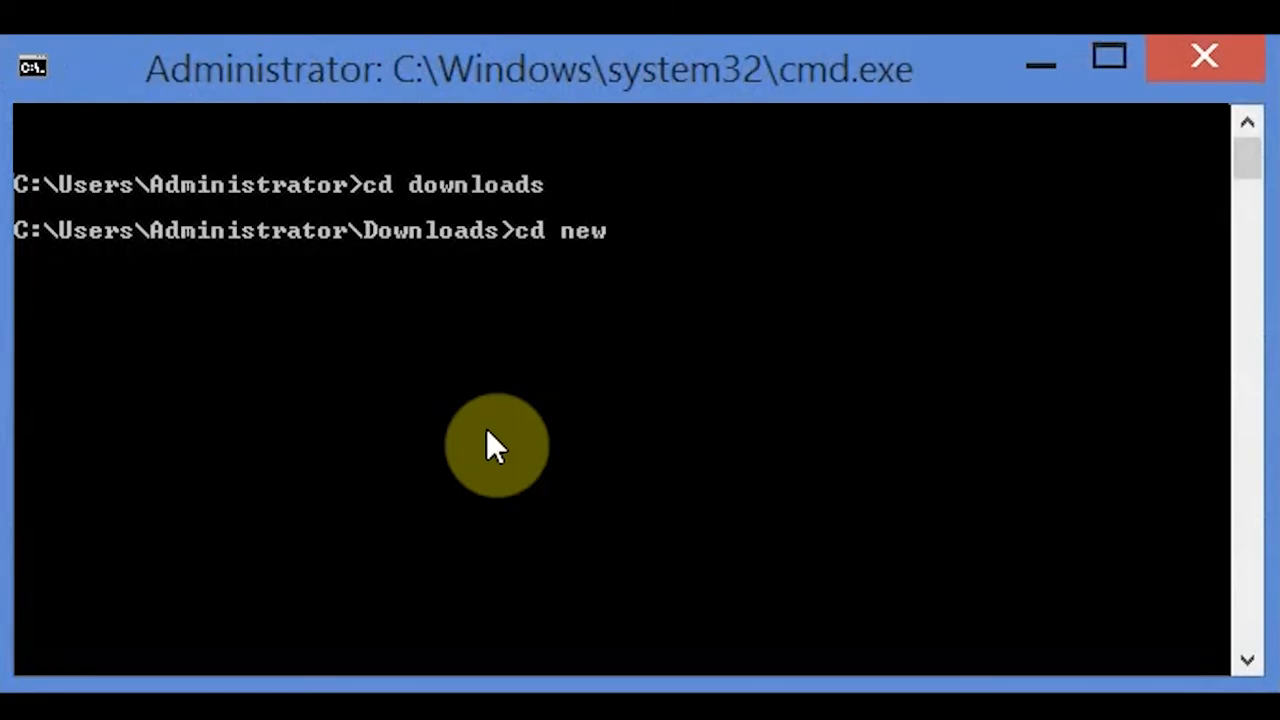
key(BackSpace)
key(BackSpace)
key(BackSpace)
key(BackSpace)
text(New Fl)
key(BackSpace)
text(older)
key(Return)
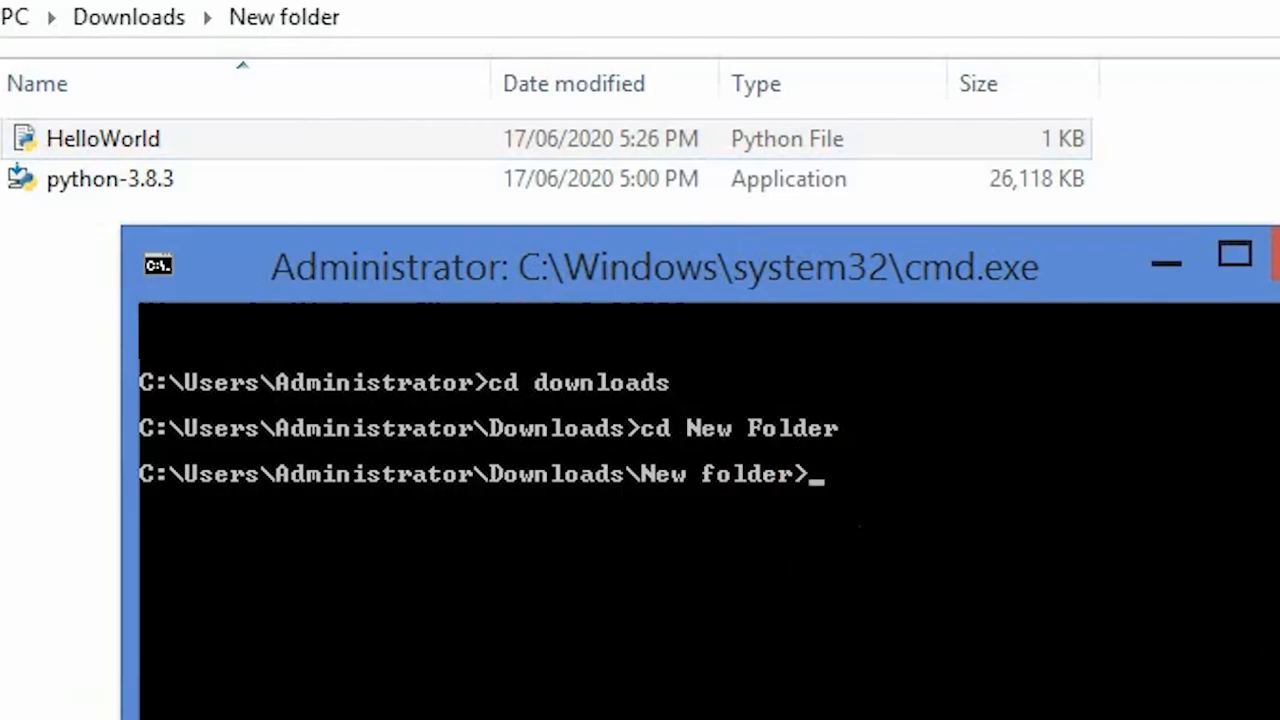
Step: Run HelloWorld.py and enter a first name at its name prompt
text(HelloWorld.py)
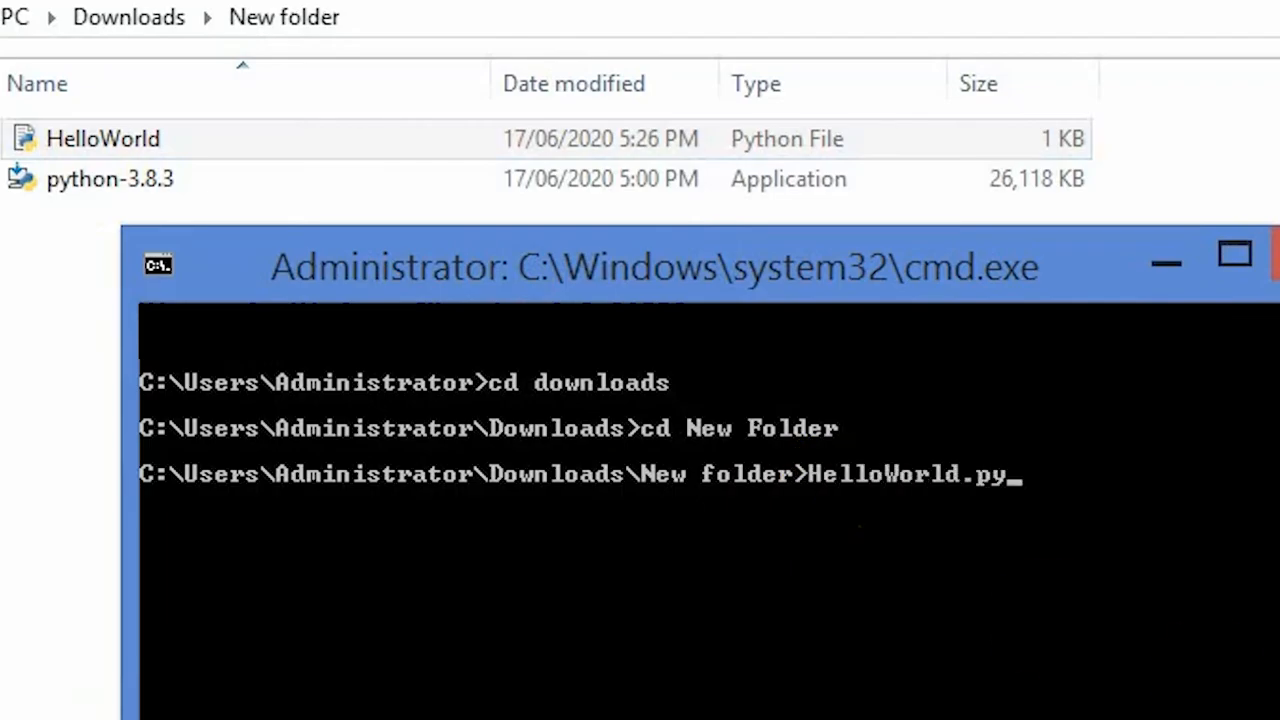
key(Return)
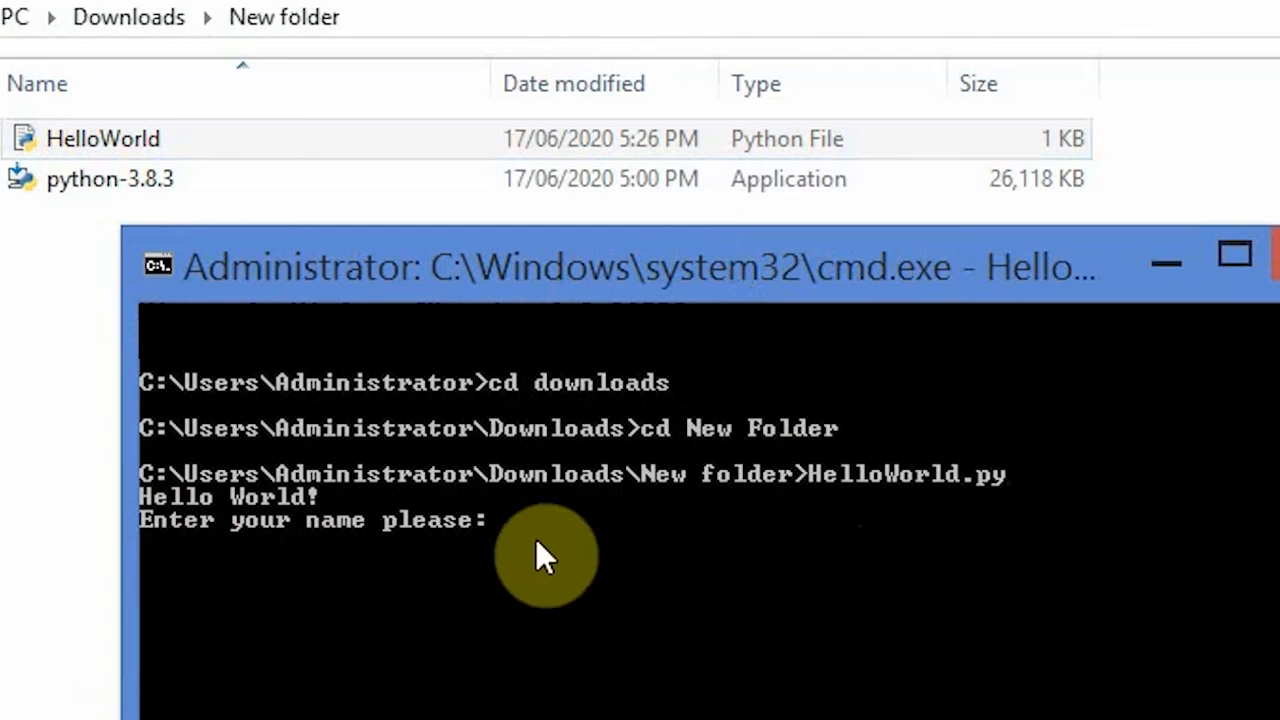
text(Sarthak)
key(Return)
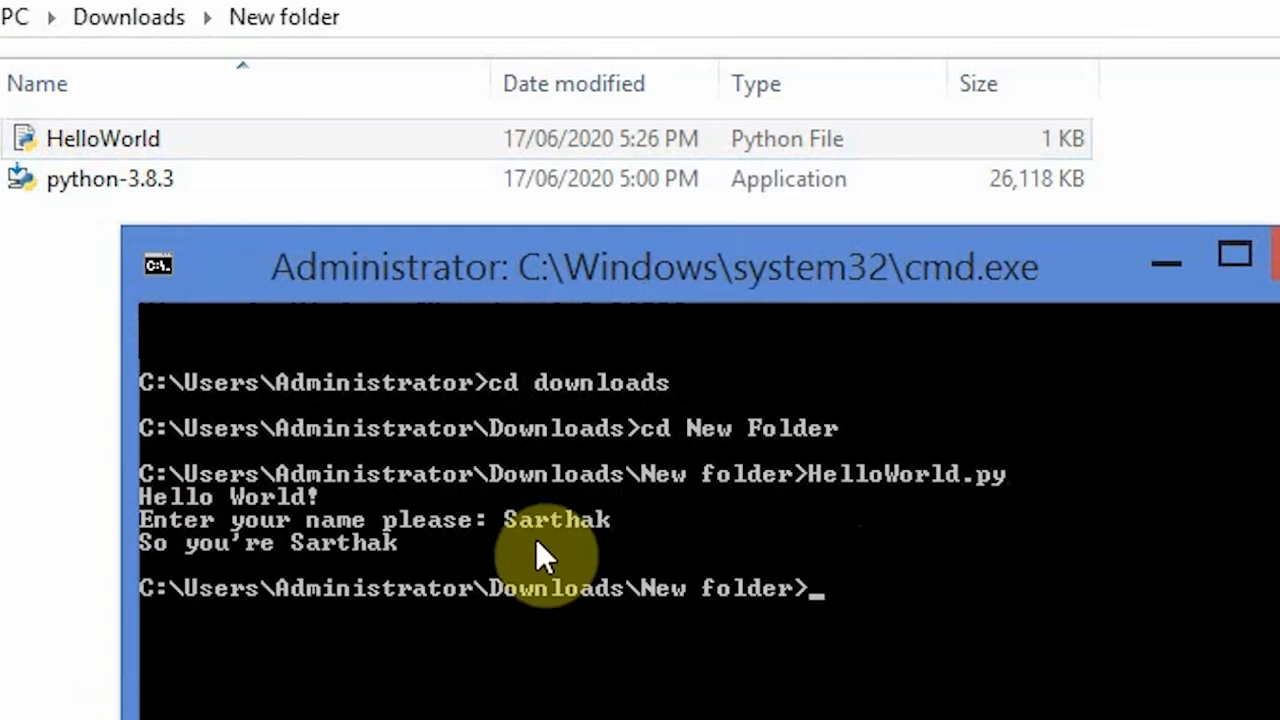